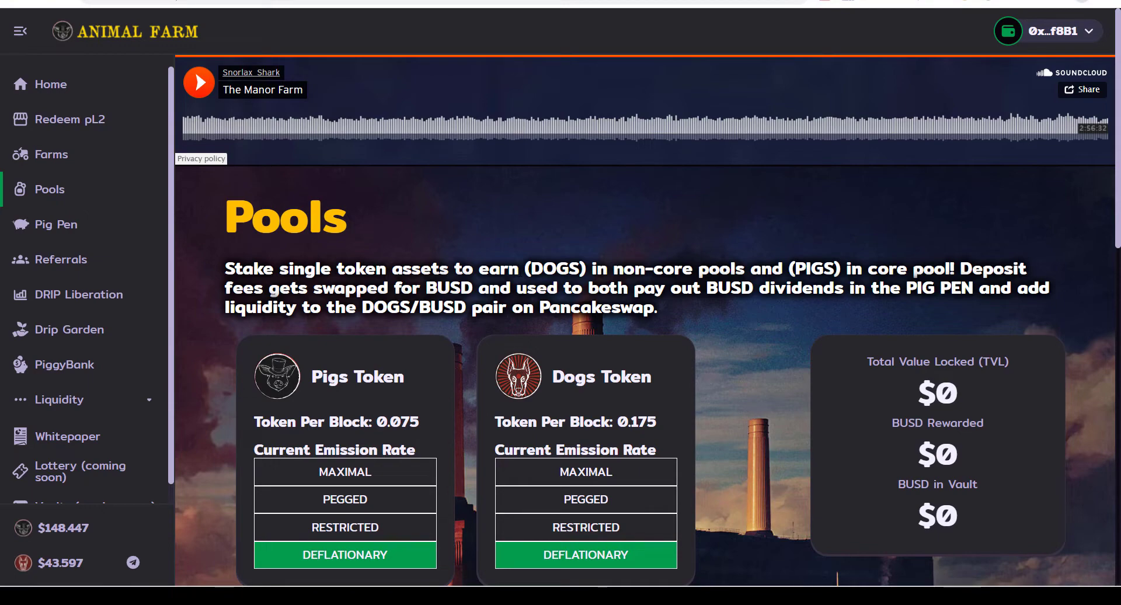
pyautogui.scroll(-5, 487, 296)
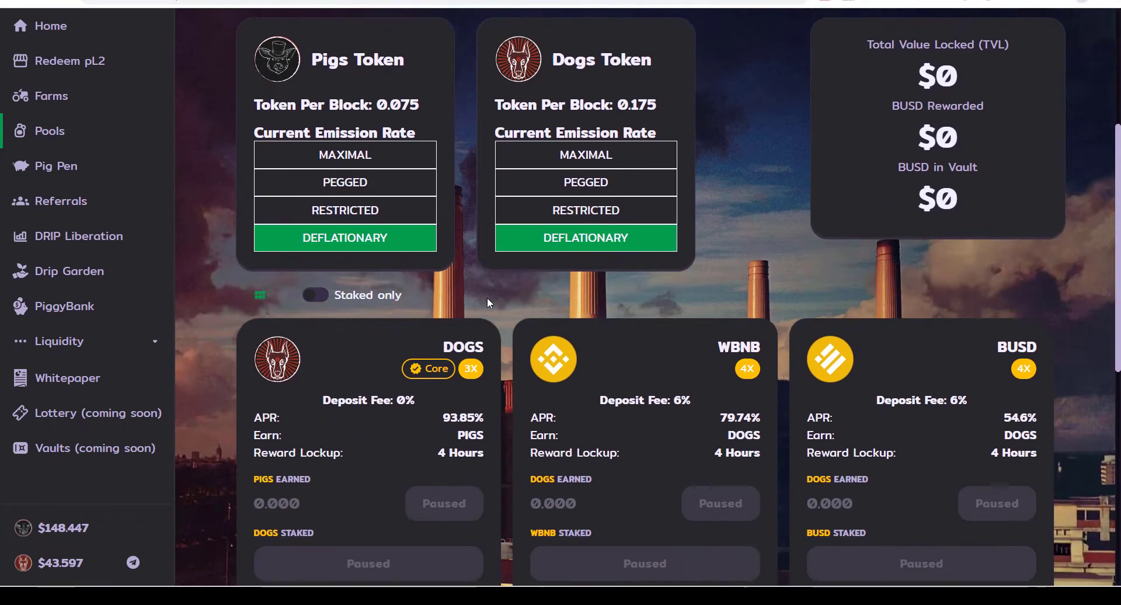
pyautogui.scroll(-1, 487, 296)
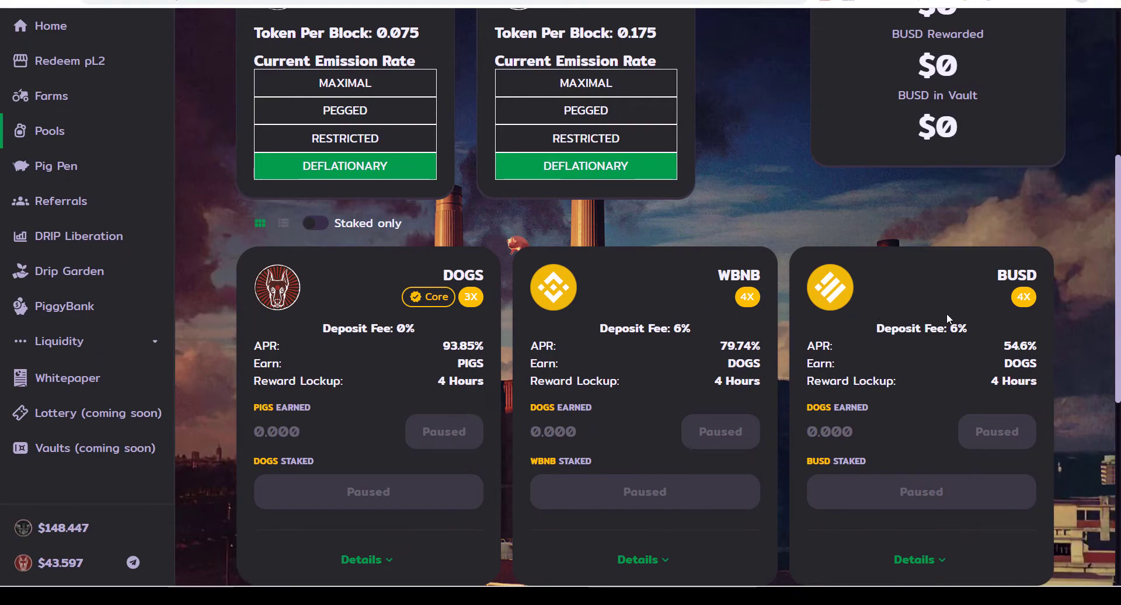
pyautogui.scroll(-4, 943, 315)
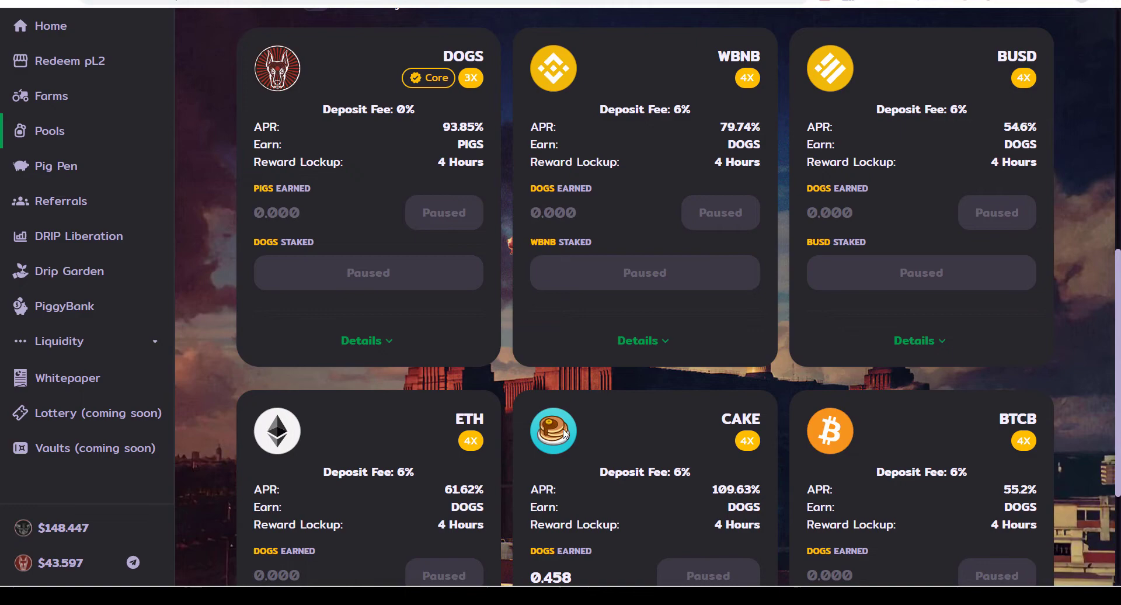
pyautogui.scroll(7, 386, 433)
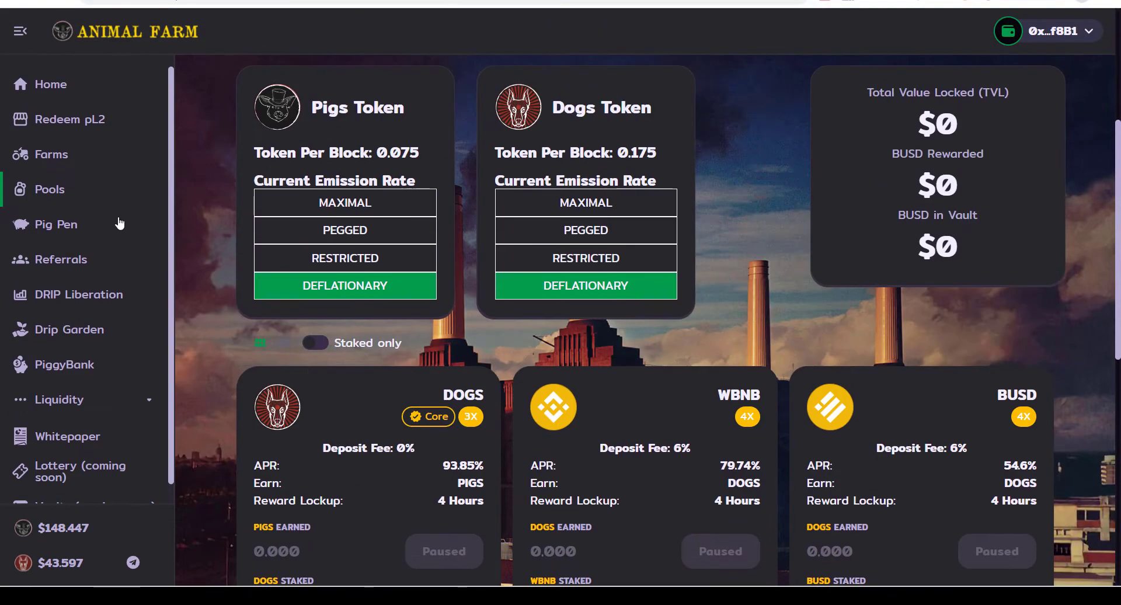
# - Browse the Farms page from the DOGS farms down to WBNB/BUSD, USDT/BUSD and USDC/BUSD
pyautogui.click(65, 153)
pyautogui.scroll(-3, 595, 351)
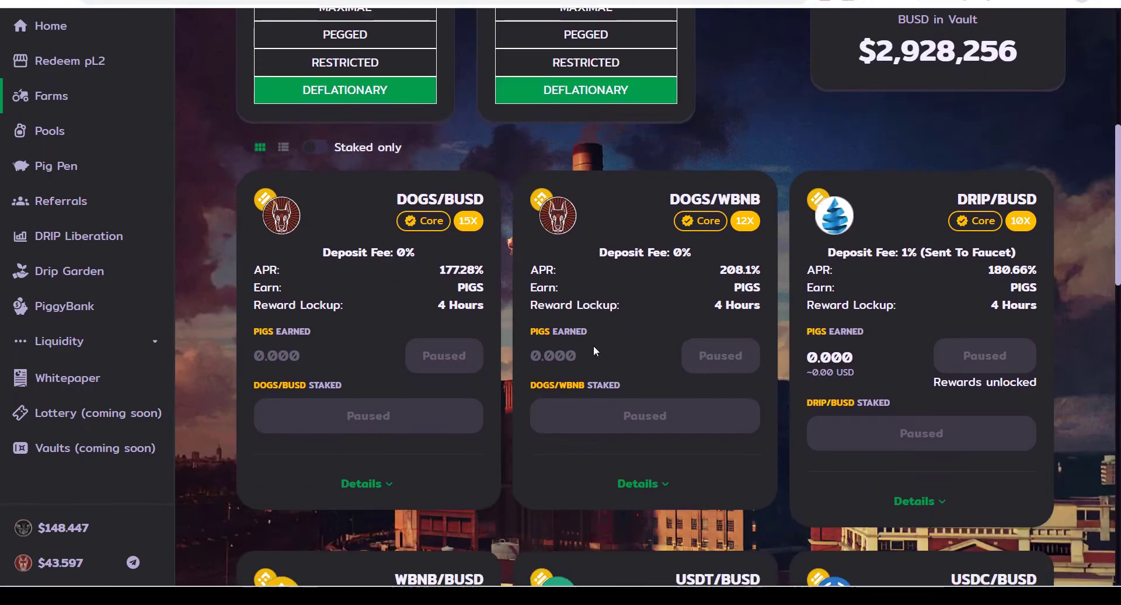
pyautogui.scroll(-4, 594, 351)
pyautogui.scroll(-5, 951, 255)
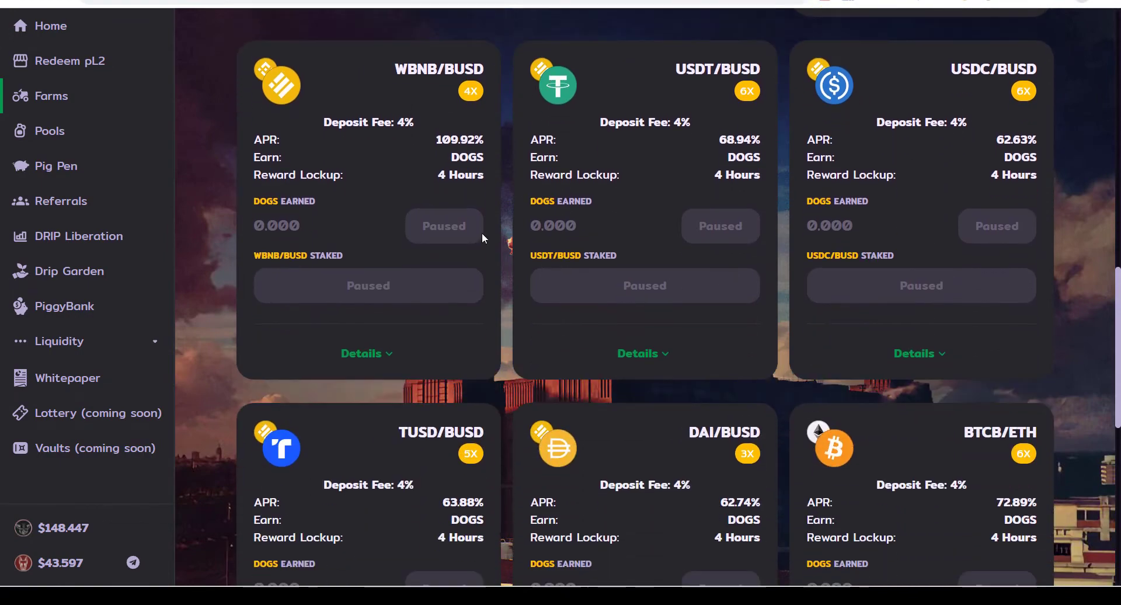
pyautogui.scroll(5, 434, 241)
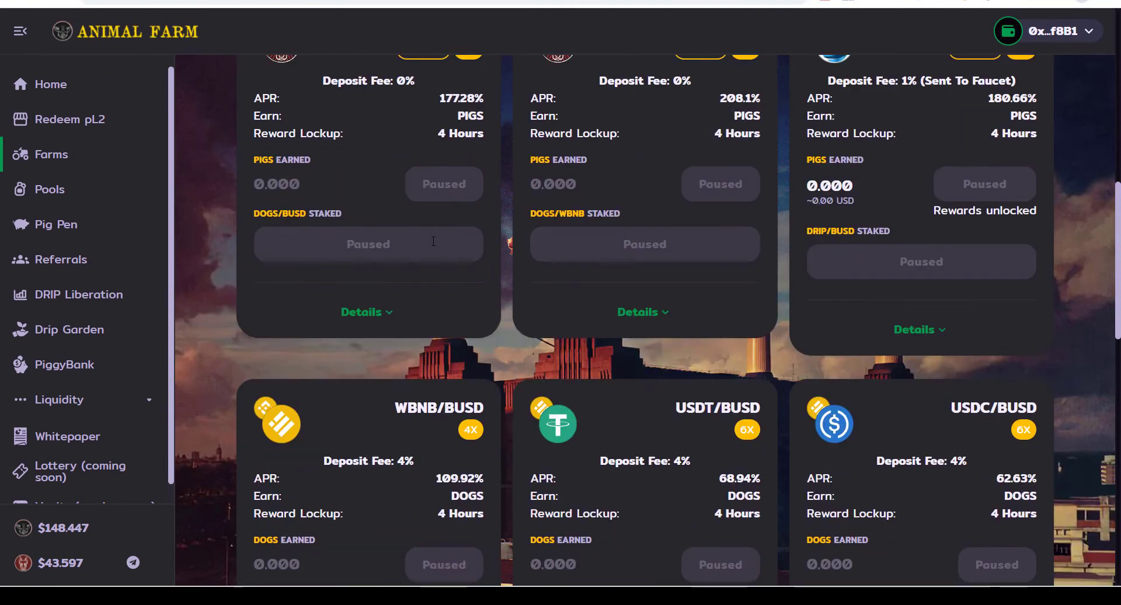
pyautogui.scroll(-3, 433, 242)
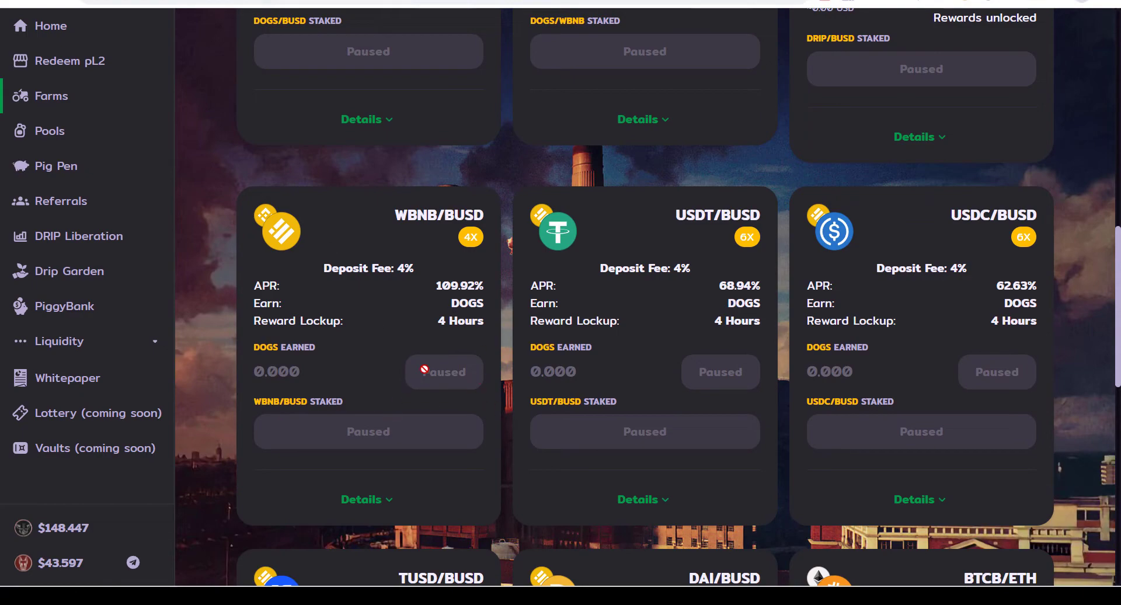
pyautogui.scroll(5, 445, 350)
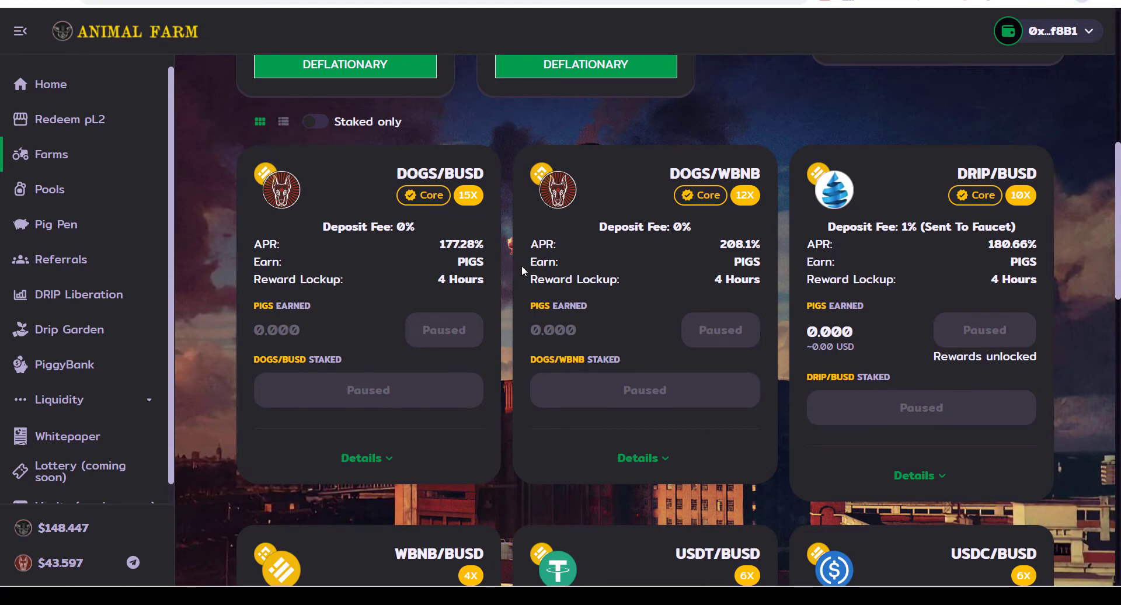
pyautogui.scroll(-1, 521, 265)
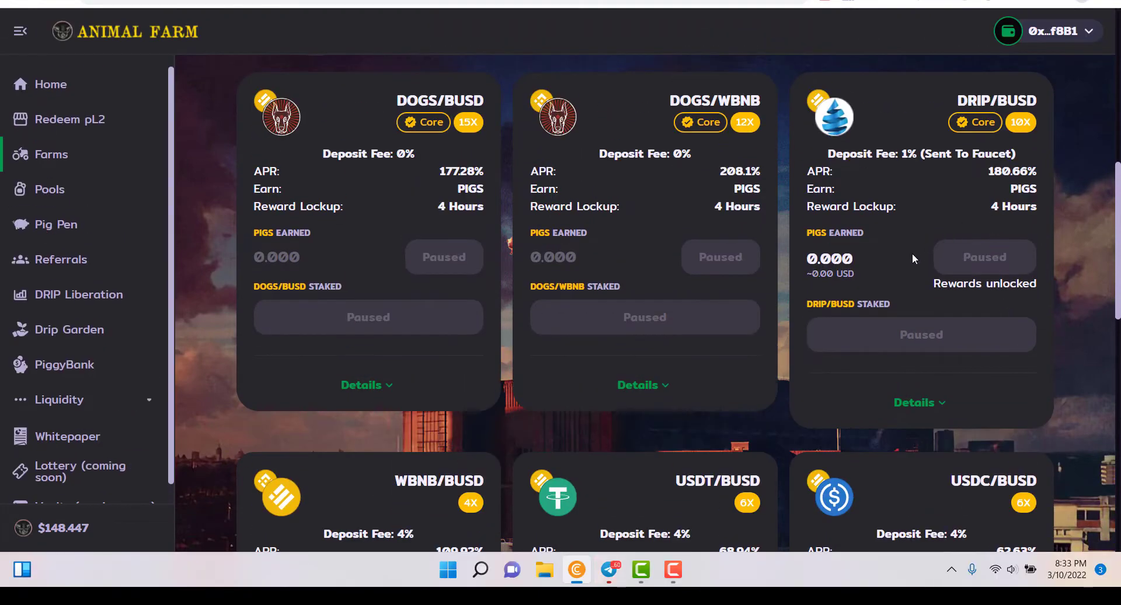
pyautogui.scroll(-2, 717, 295)
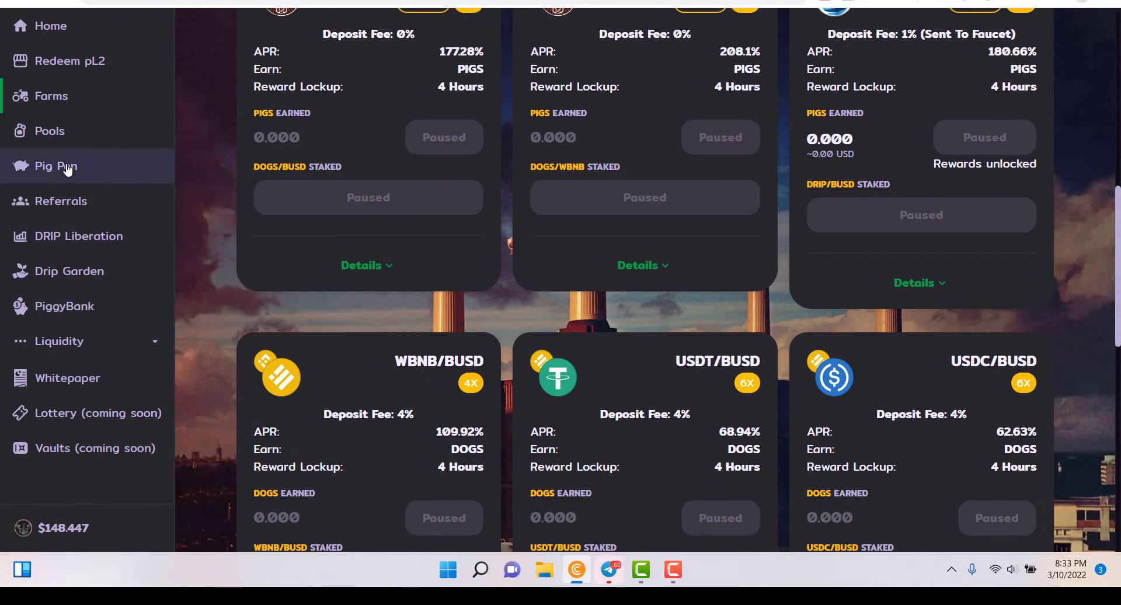
# - Return to the Pools page and check the paused CAKE pool with 0.458 DOGS earned
pyautogui.click(55, 133)
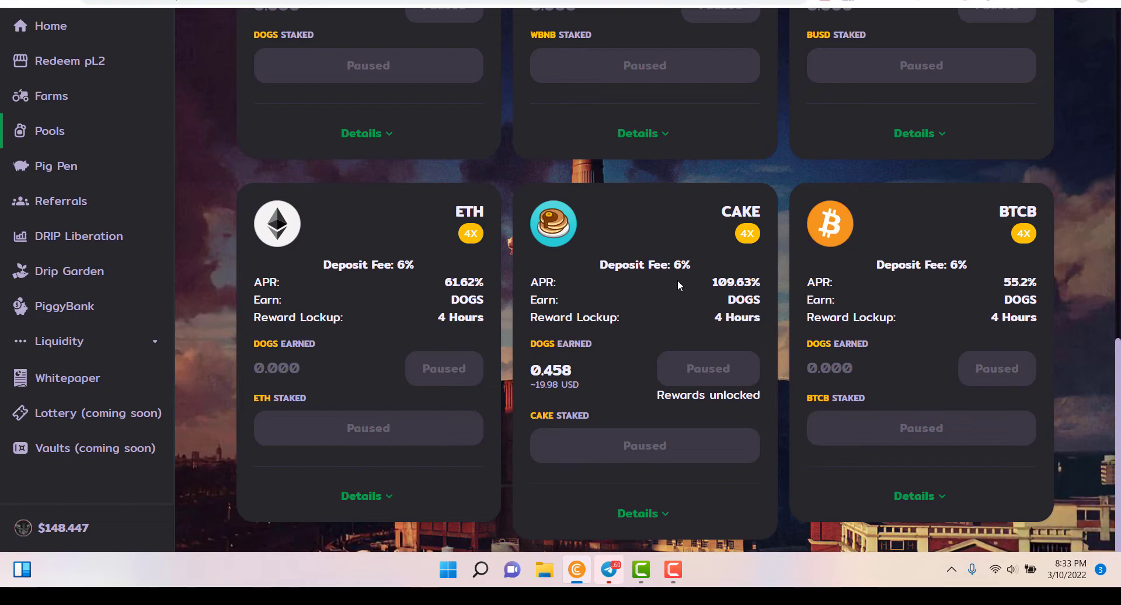
pyautogui.scroll(5, 681, 282)
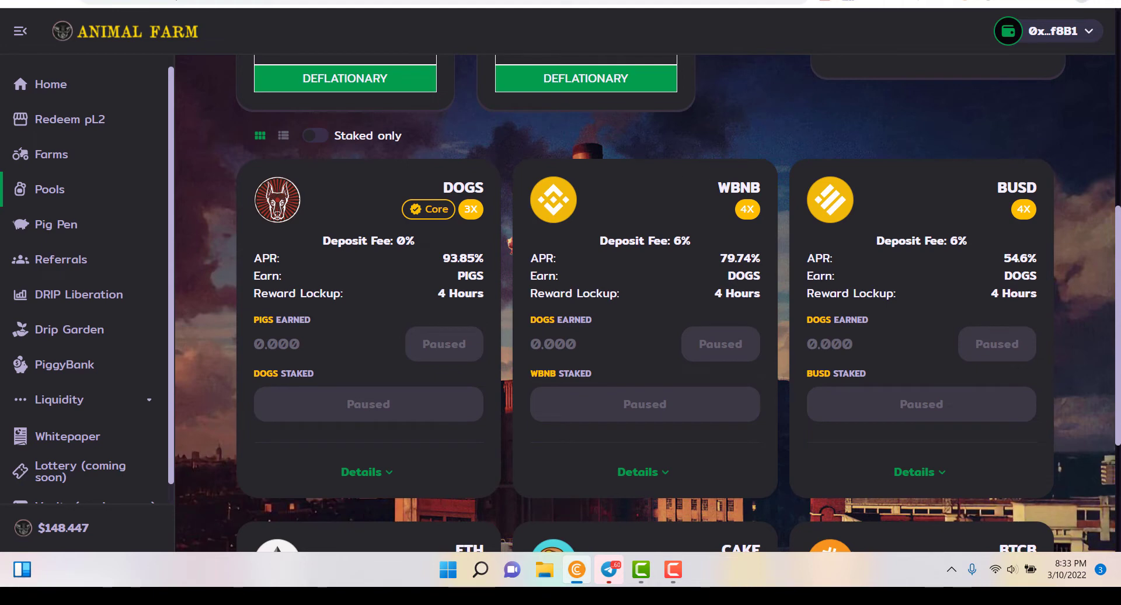
# - Search RugDoc's BSC projects for 'animal' to find The Animal Farm
pyautogui.hotkey('ctrl', 'Tab')
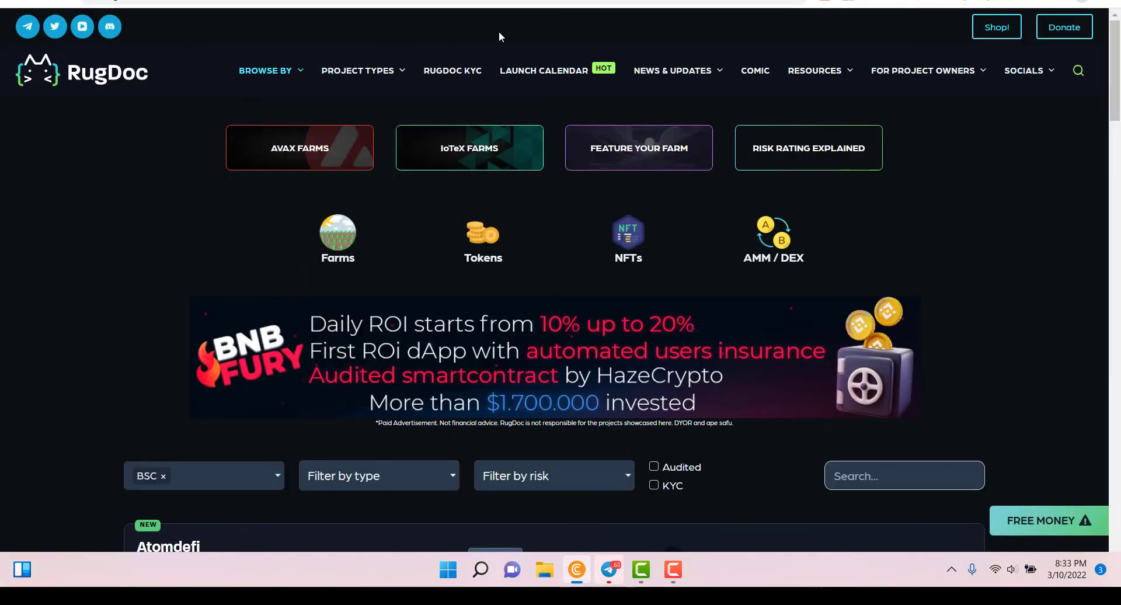
pyautogui.moveTo(339, 51)
pyautogui.scroll(-3, 716, 279)
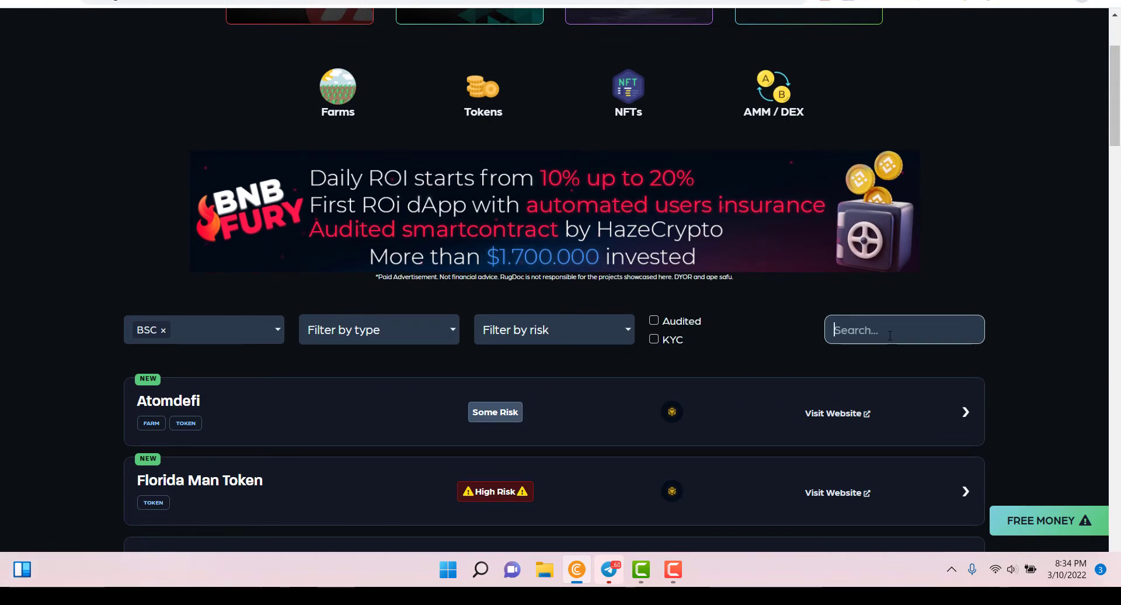
pyautogui.write('animal')
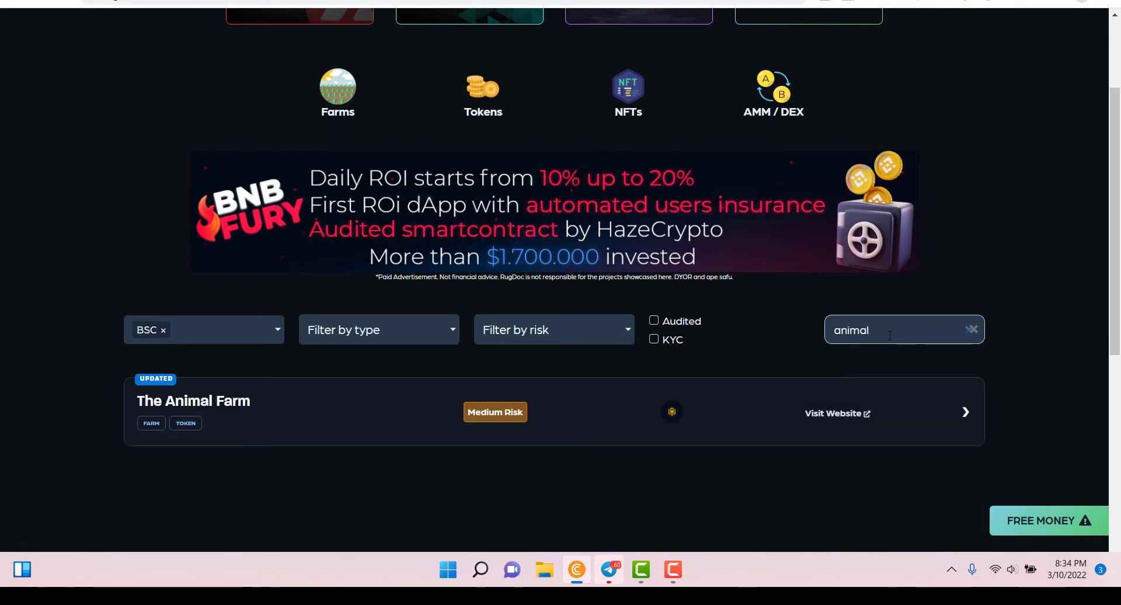
# - Expand The Animal Farm's Medium Risk review down to its 03 February 2022 posting date
pyautogui.click(151, 427)
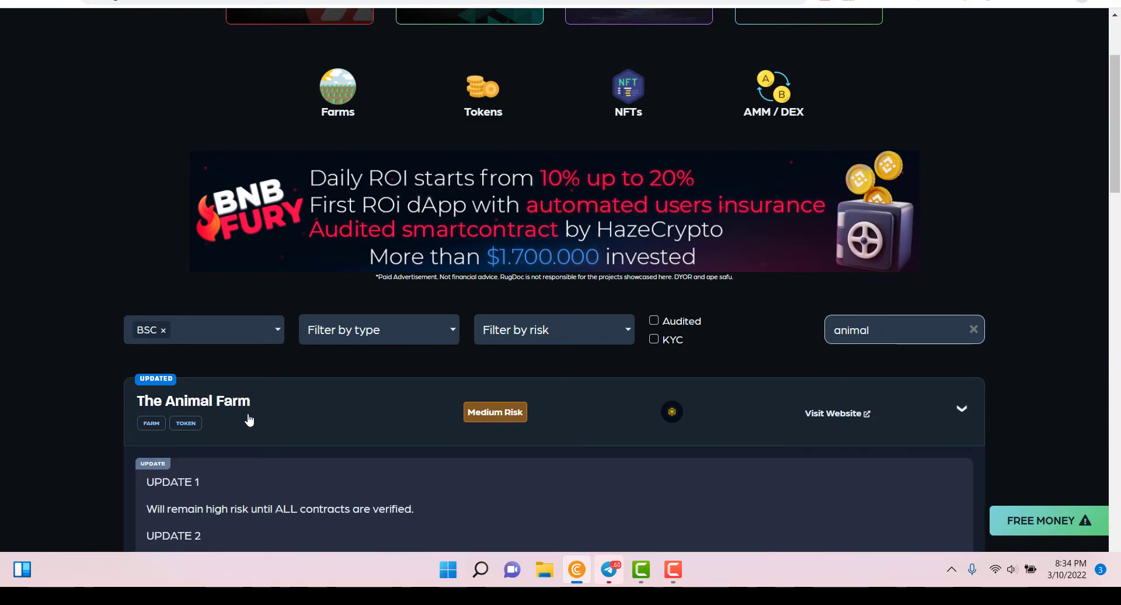
pyautogui.scroll(-10, 335, 433)
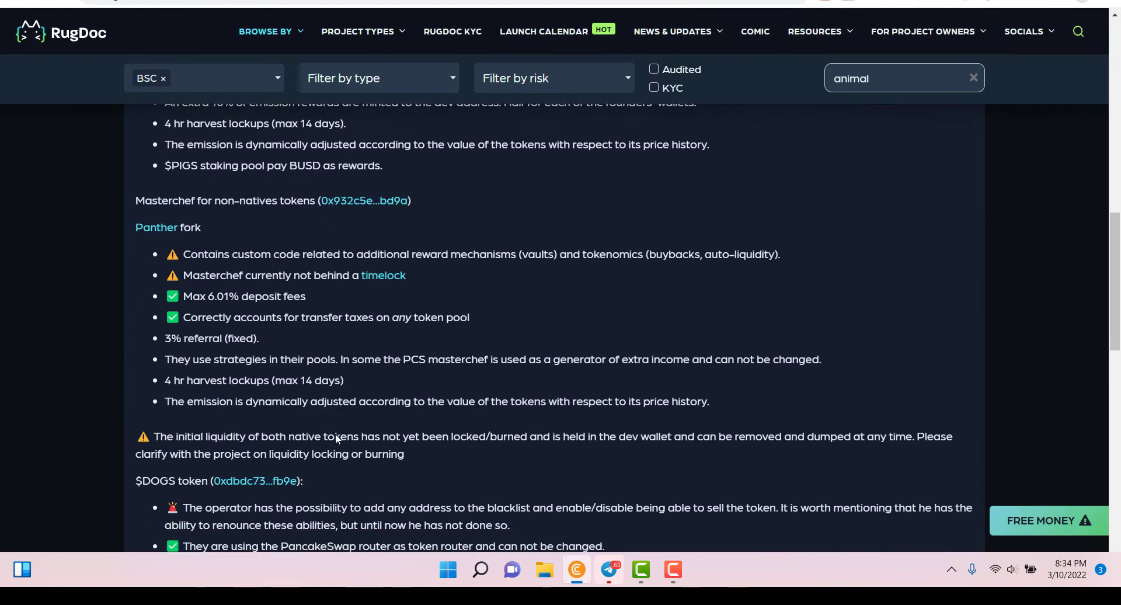
pyautogui.scroll(-8, 336, 436)
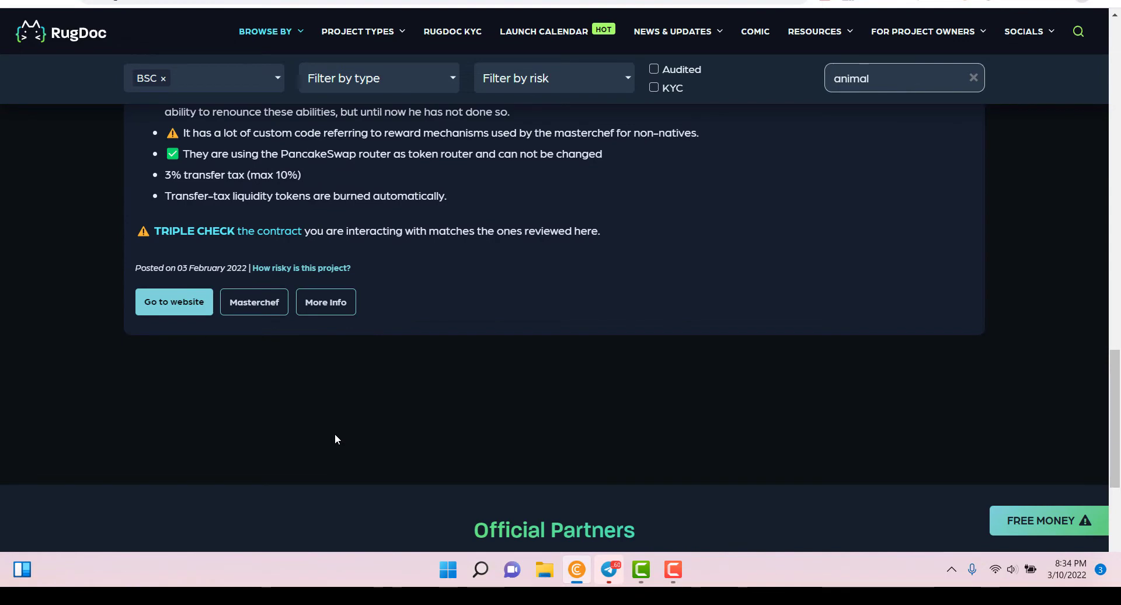
# - Open the farm's MasterChefDogs contract on BscScan and show its Write Contract functions
pyautogui.click(254, 302)
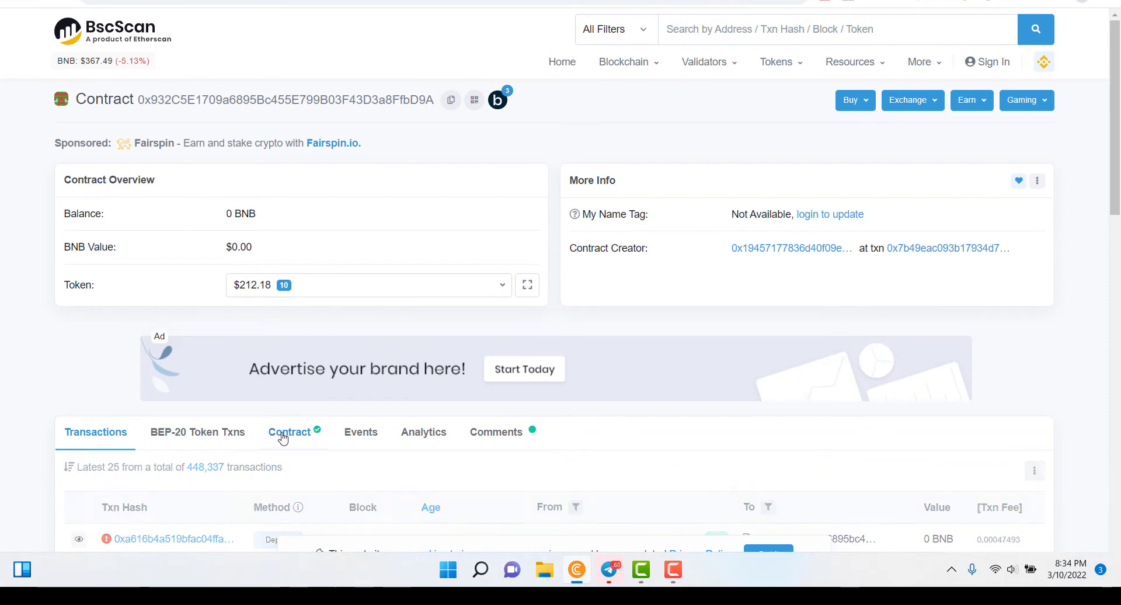
pyautogui.click(282, 437)
pyautogui.scroll(-1, 381, 439)
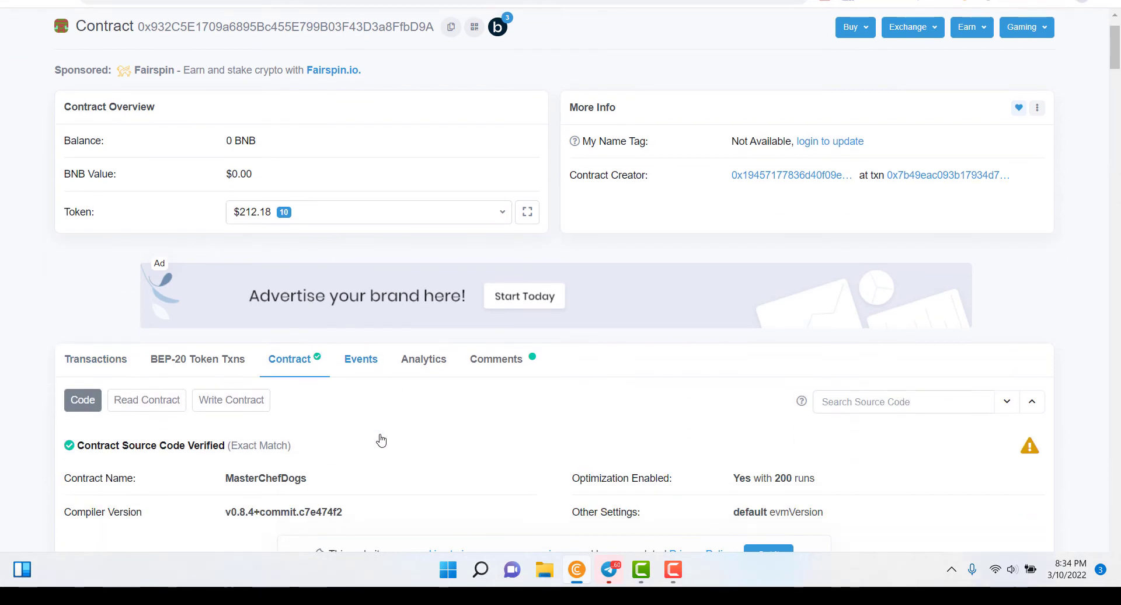
pyautogui.click(245, 407)
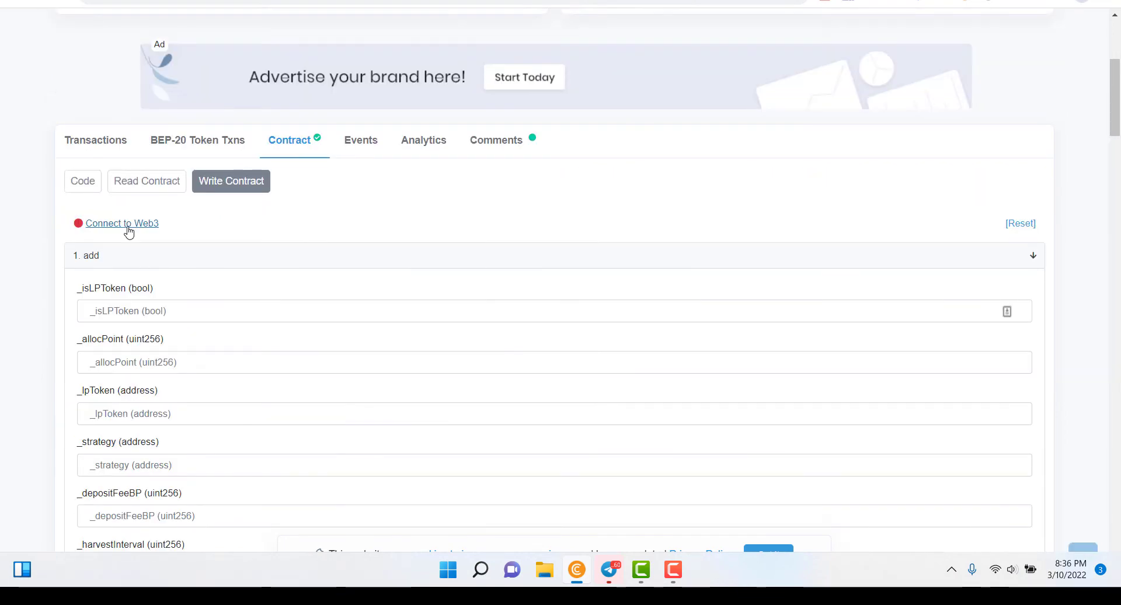
# - Connect the MetaMask hardware-wallet account to BscScan via Connect to Web3
pyautogui.click(129, 224)
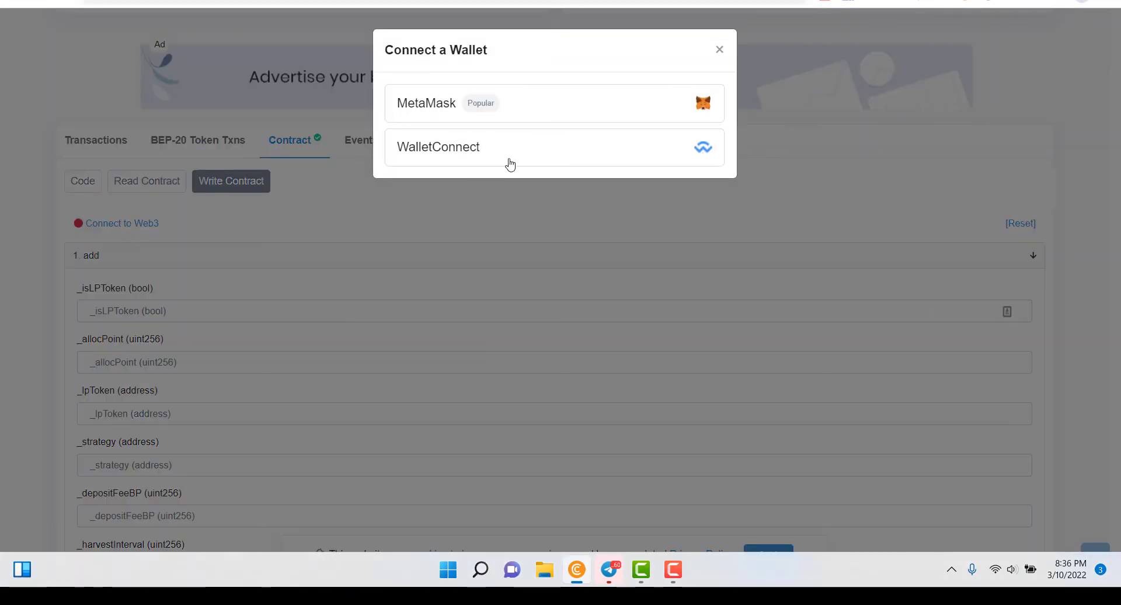
pyautogui.click(579, 101)
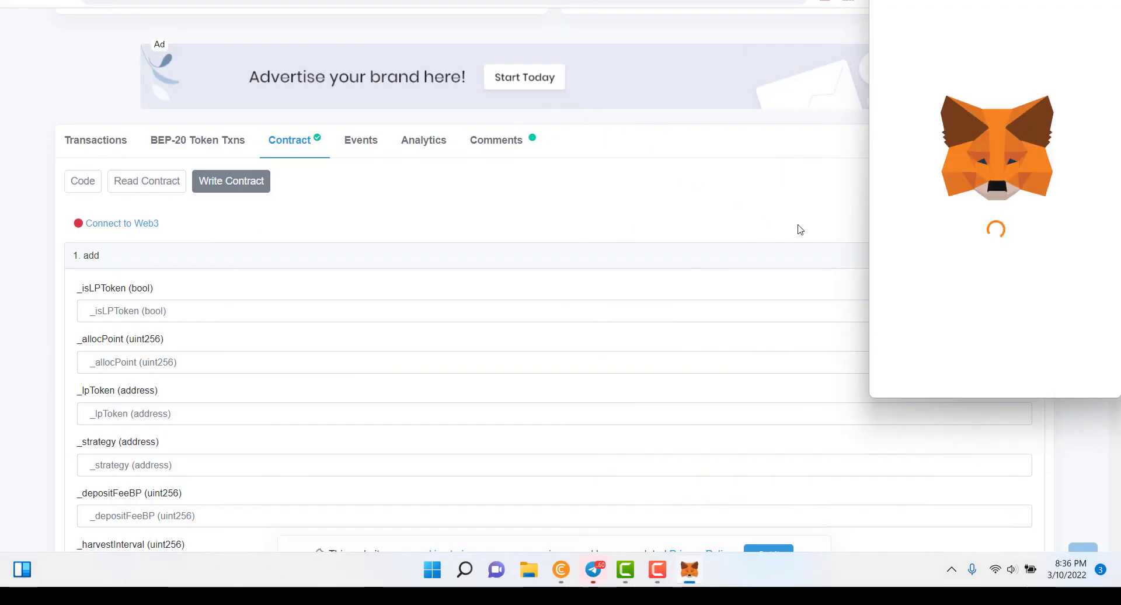
pyautogui.click(1055, 371)
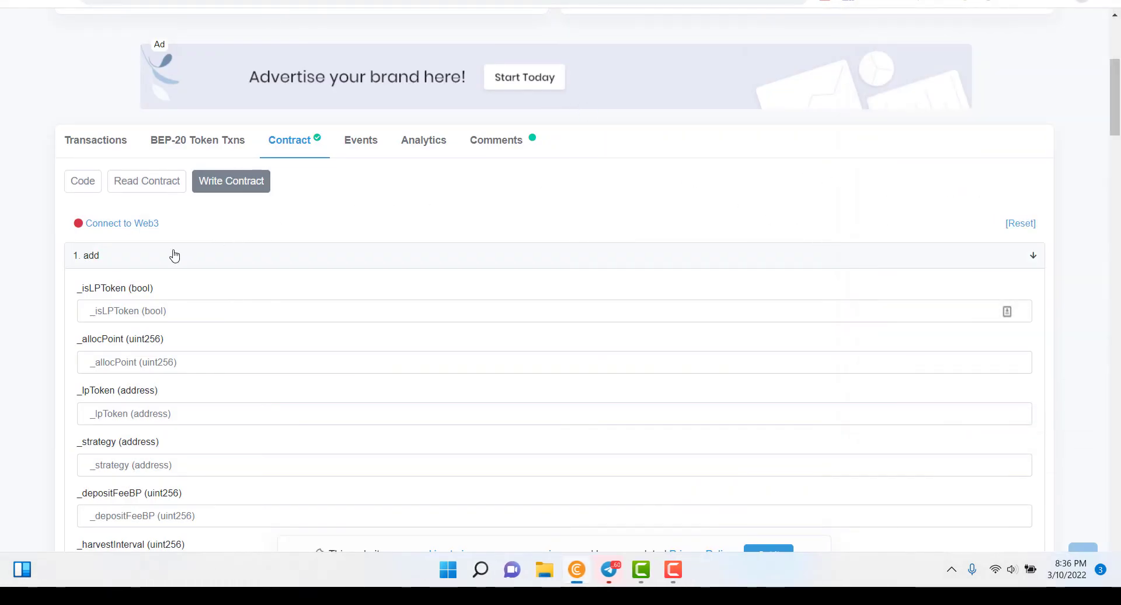
# - Try emergencyWithdraw with _pid values 00, 01 and 02, each returning an error
pyautogui.scroll(-12, 169, 263)
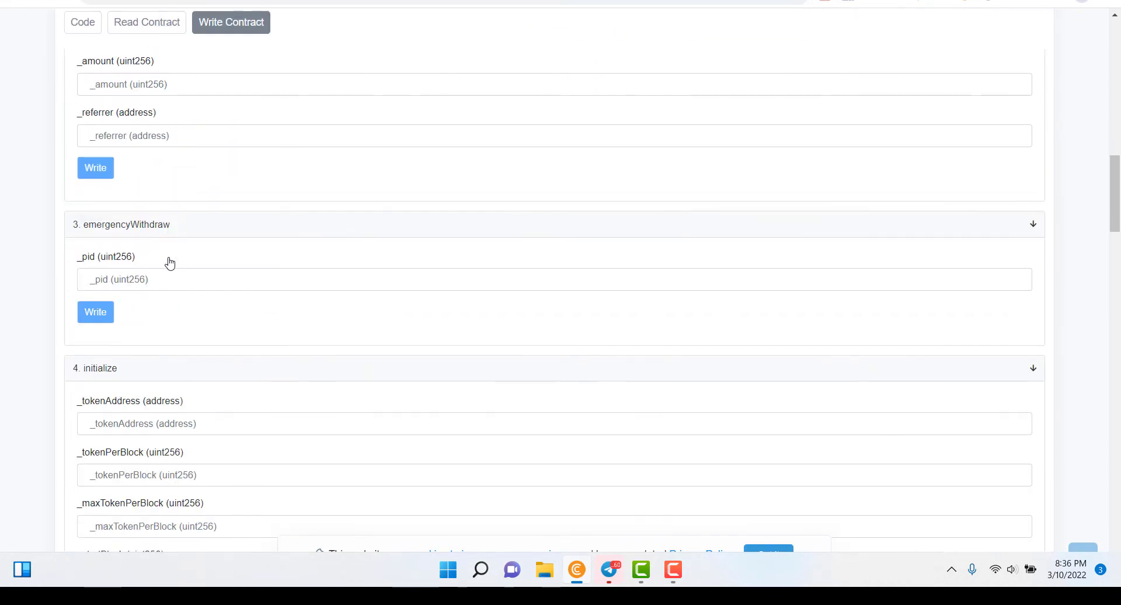
pyautogui.scroll(-3, 169, 263)
pyautogui.scroll(2, 168, 251)
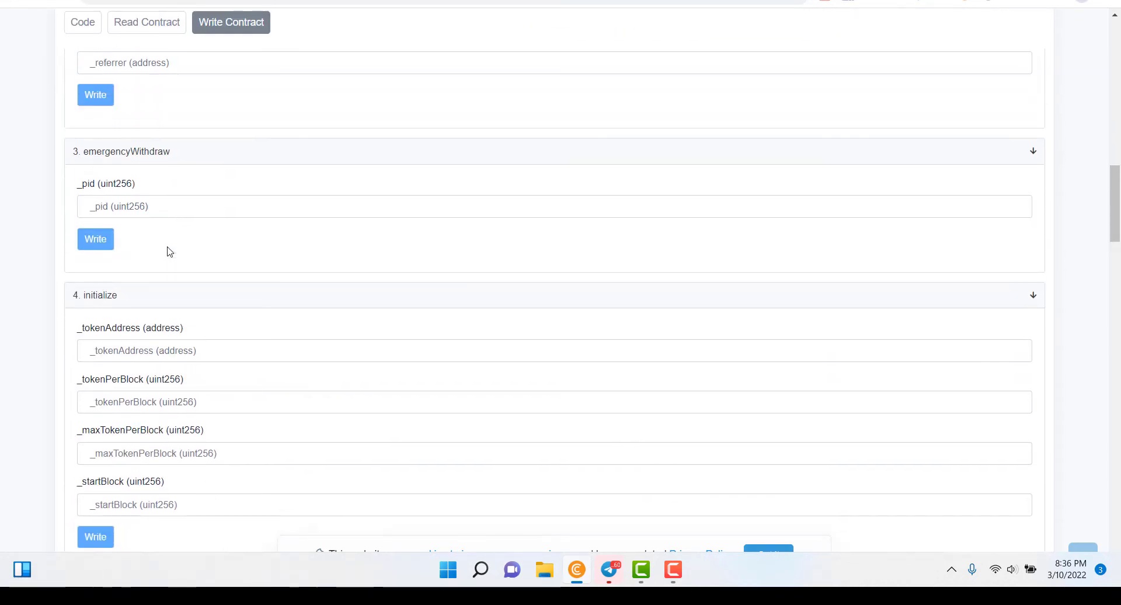
pyautogui.click(161, 206)
pyautogui.write('00')
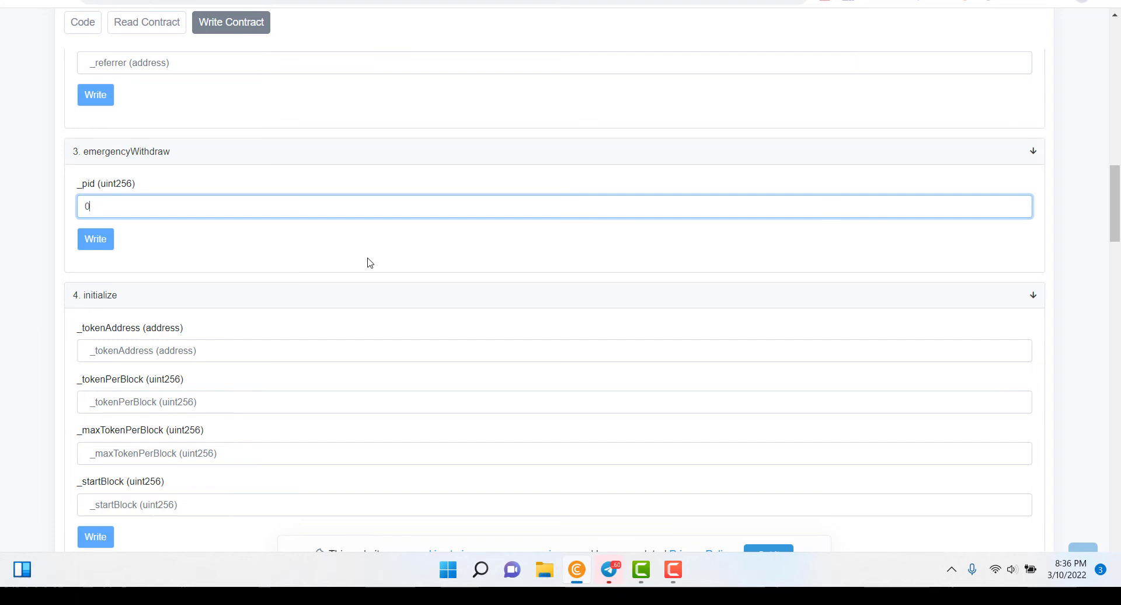
pyautogui.click(96, 239)
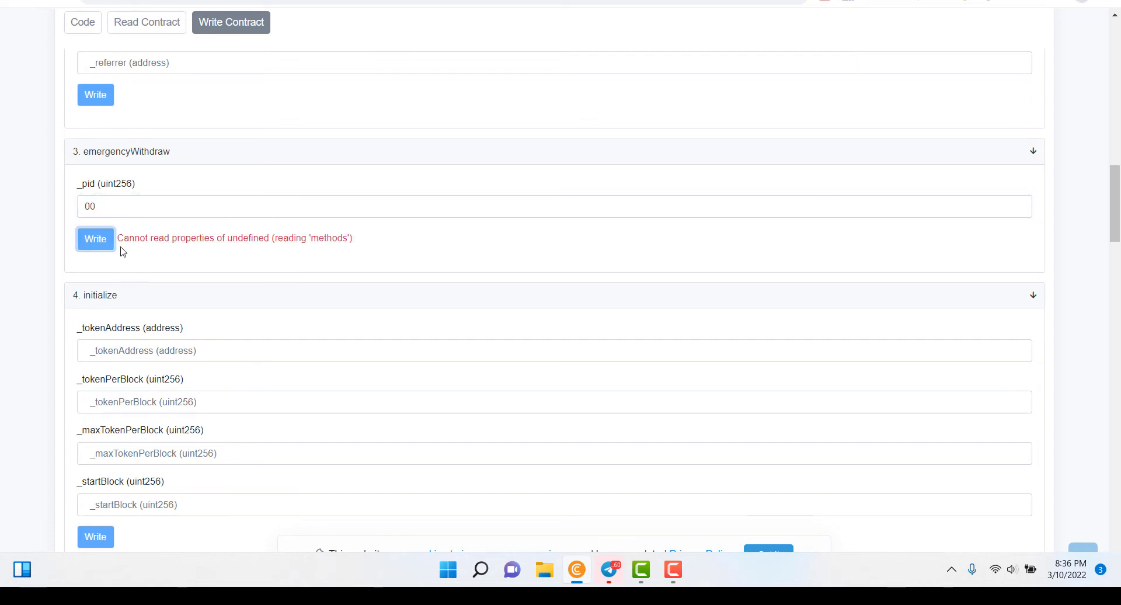
pyautogui.click(149, 196)
pyautogui.doubleClick(142, 208)
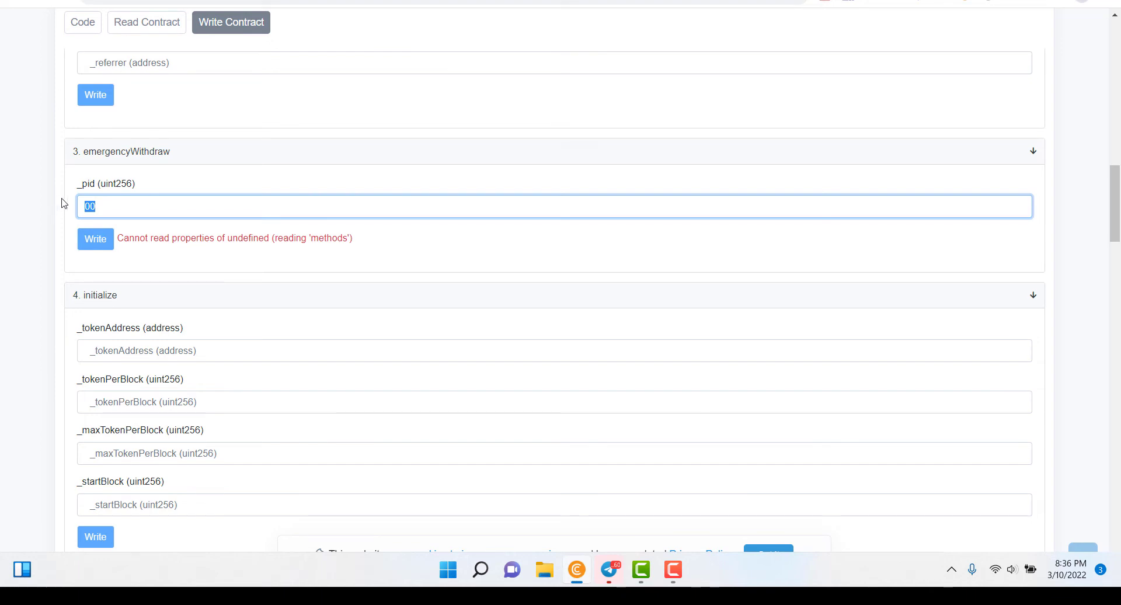
pyautogui.write('01')
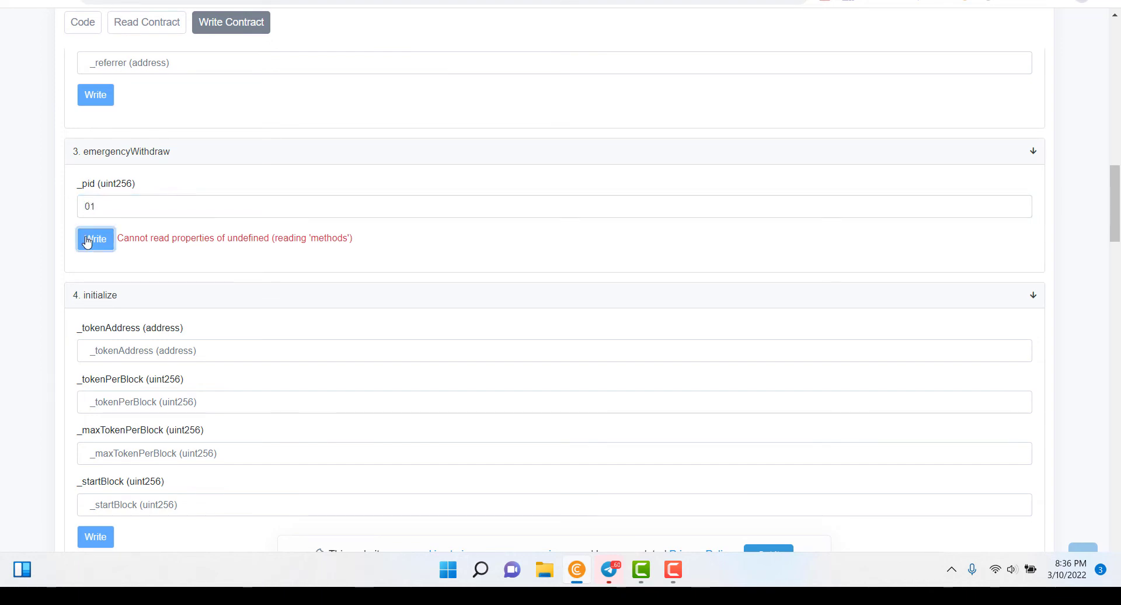
pyautogui.moveTo(128, 205); pyautogui.dragTo(57, 208)
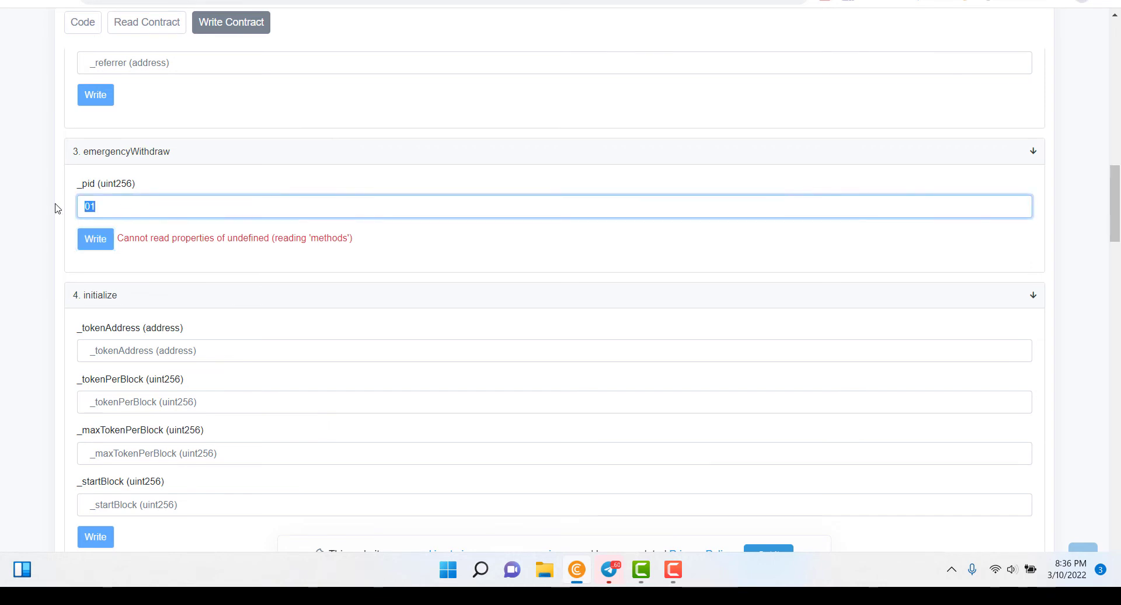
pyautogui.write('02')
pyautogui.click(96, 241)
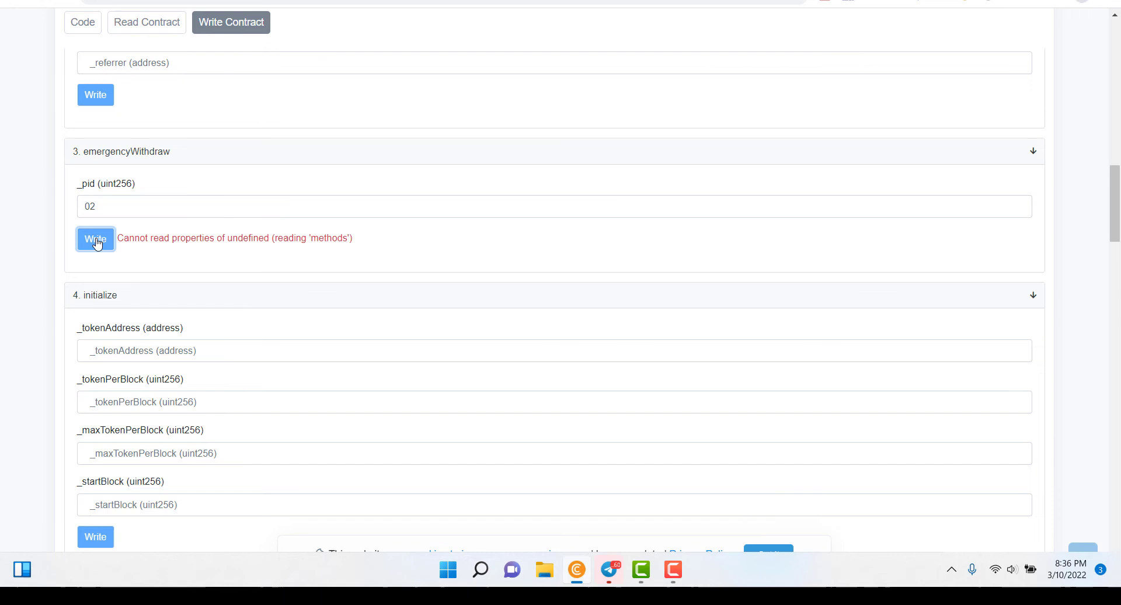
# - Replace the pool id with 21 and submit emergencyWithdraw
pyautogui.moveTo(105, 205); pyautogui.dragTo(51, 206)
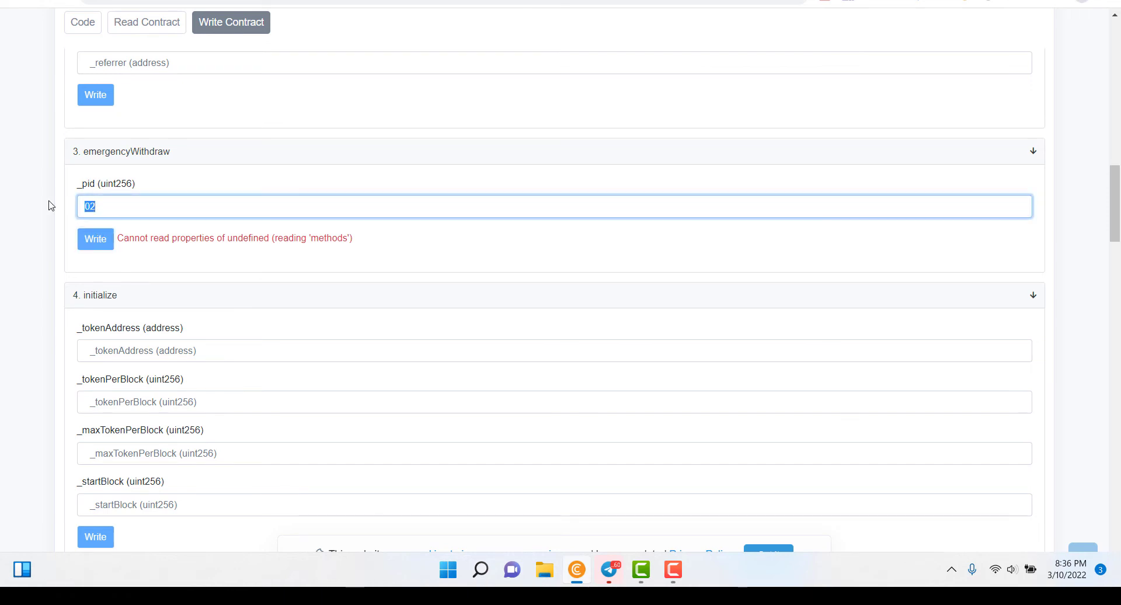
pyautogui.press('BackSpace')
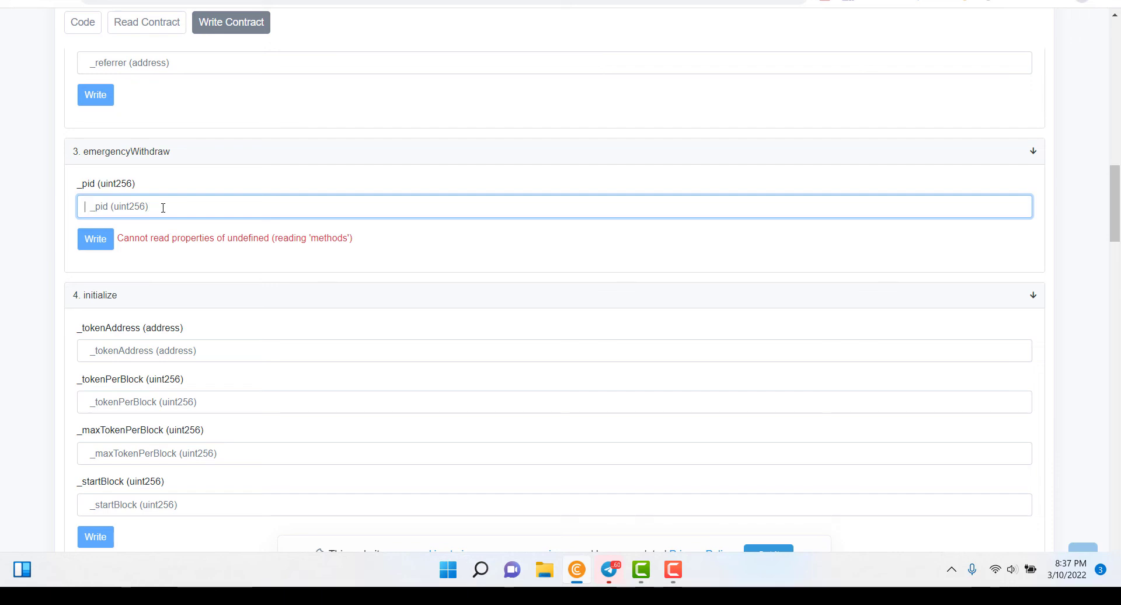
pyautogui.write('21')
pyautogui.click(92, 245)
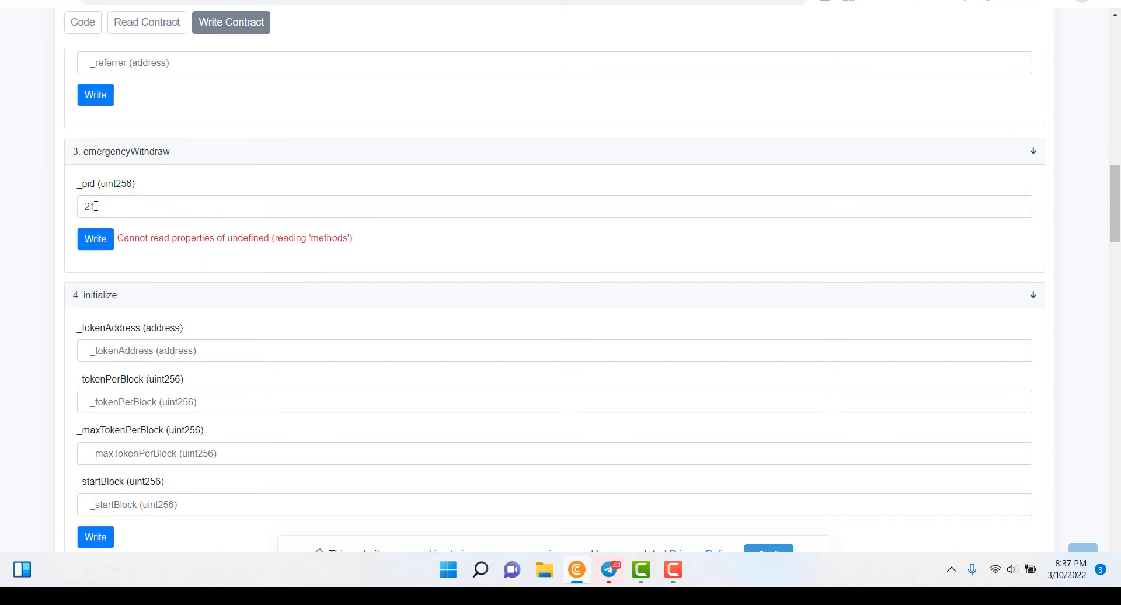
pyautogui.click(88, 239)
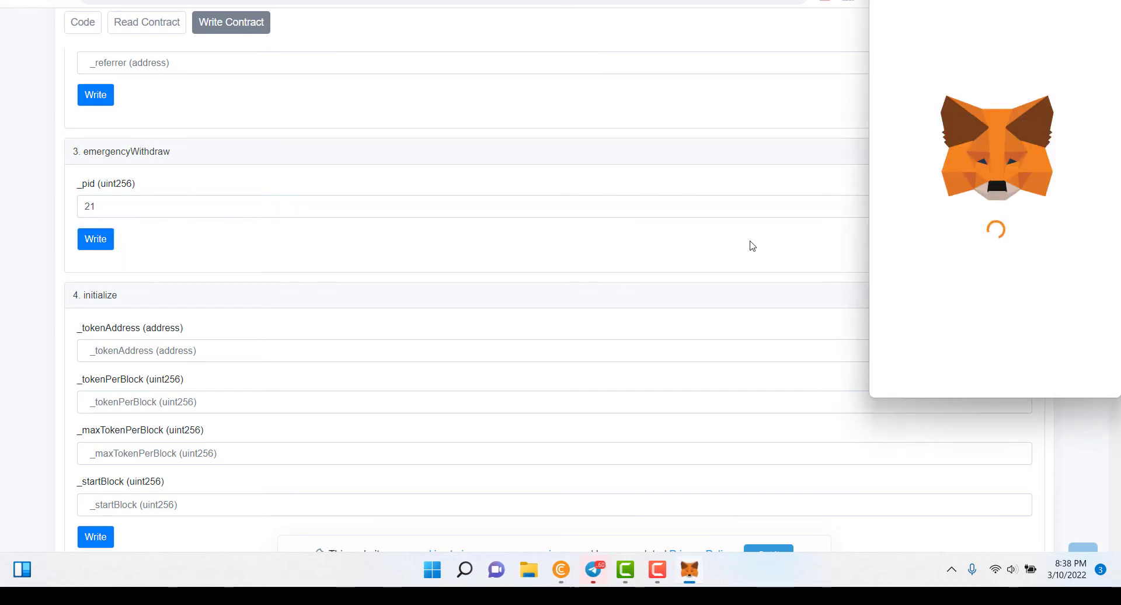
# - Confirm the emergencyWithdraw transaction in MetaMask and refresh until it shows Success with 145.0977 CAKE
pyautogui.click(993, 373)
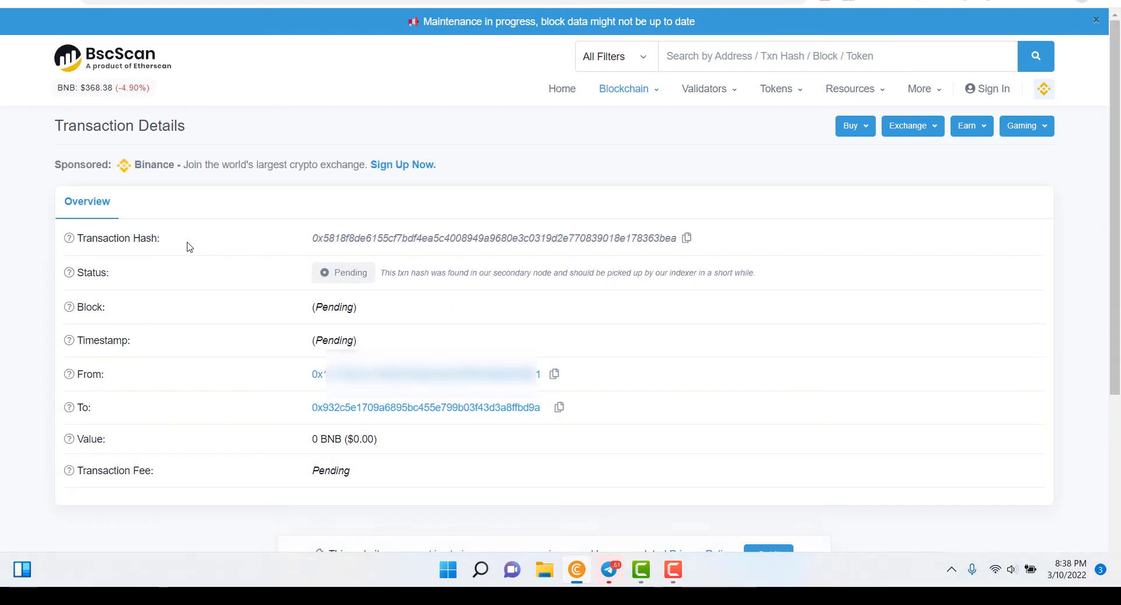
pyautogui.scroll(-1, 292, 268)
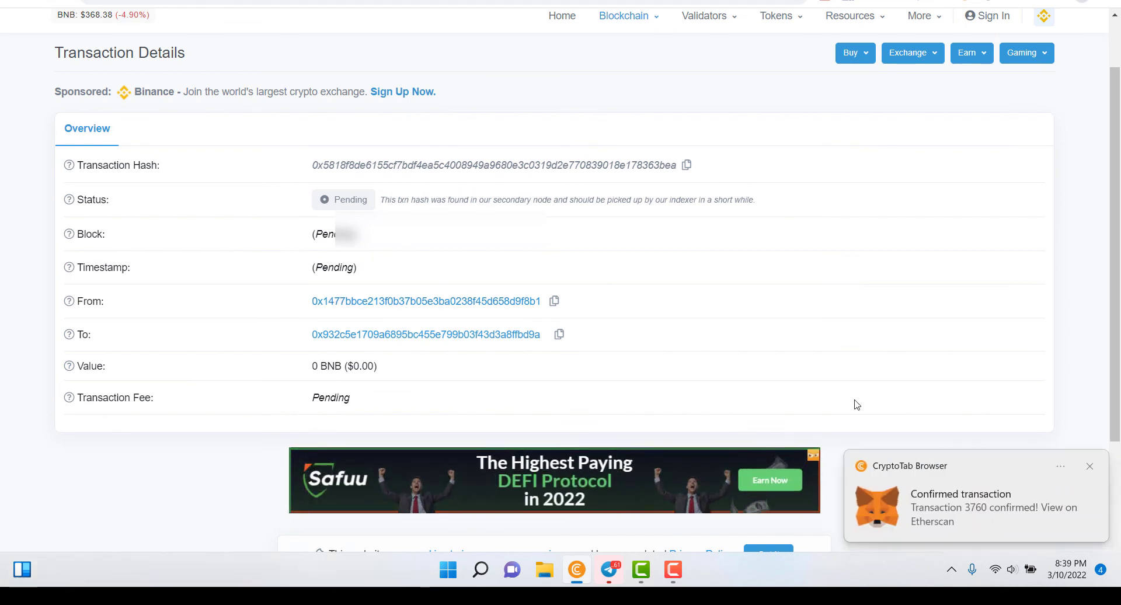
pyautogui.click(65, 5)
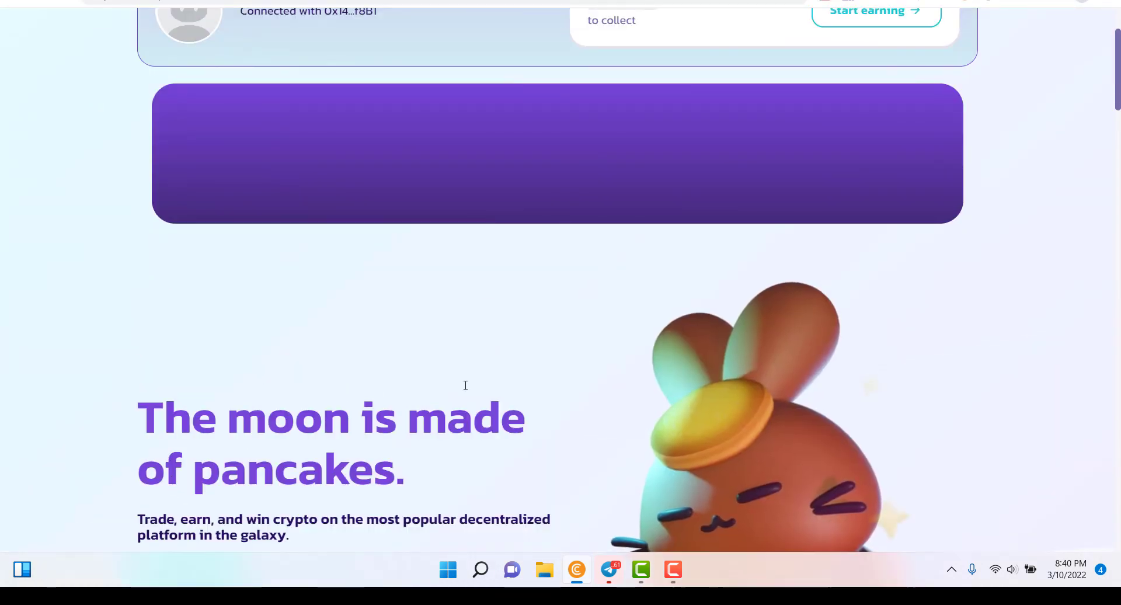
pyautogui.scroll(-1, 535, 374)
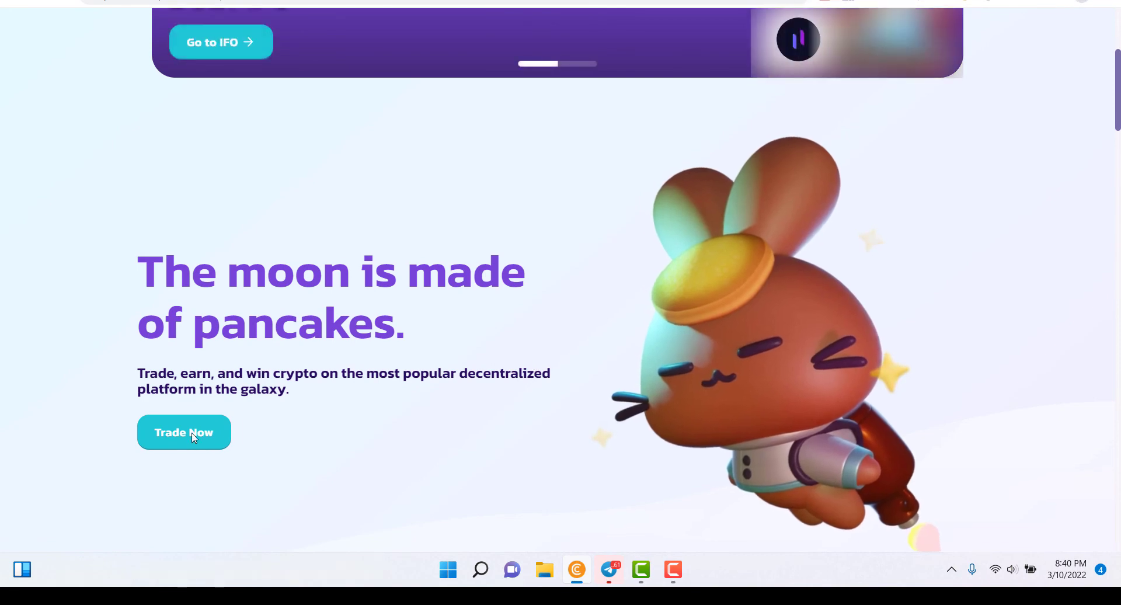
# - Open PancakeSwap's Trade page and verify the swap panel shows 145.097 CAKE
pyautogui.click(193, 433)
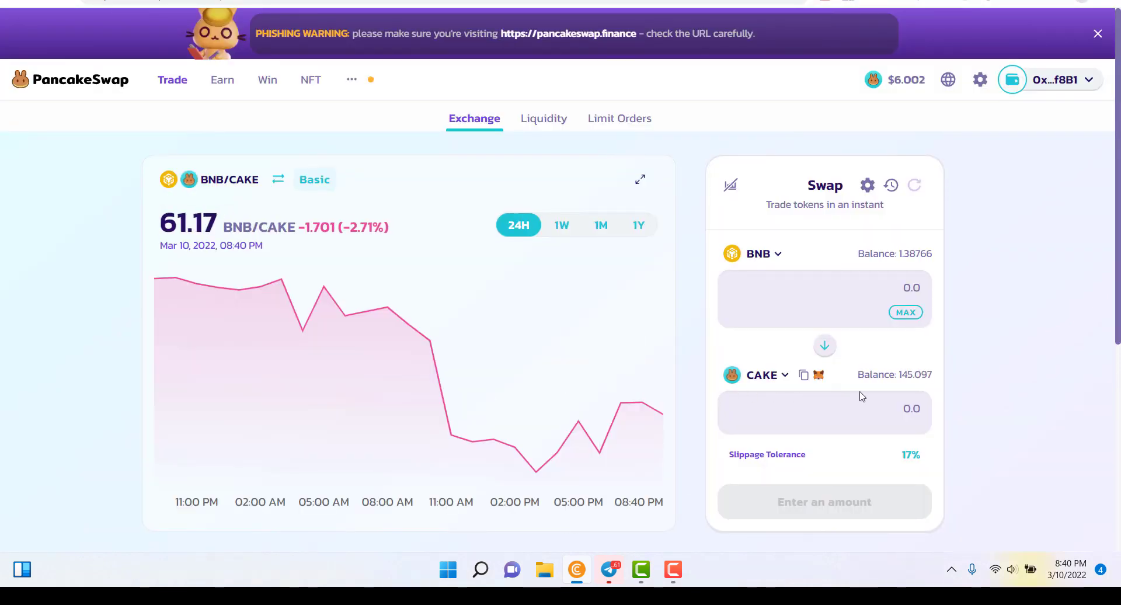